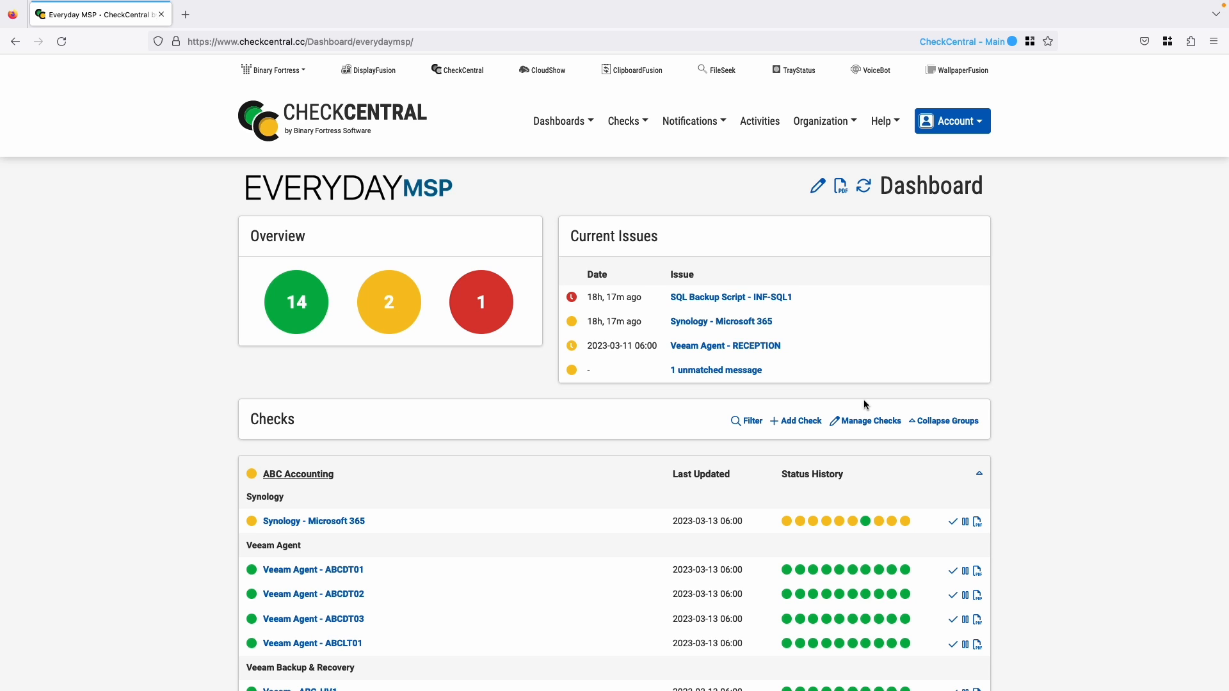
Create a new check from scratch and name it Veeam Agent - SS-CLOUDPC.
click(799, 423)
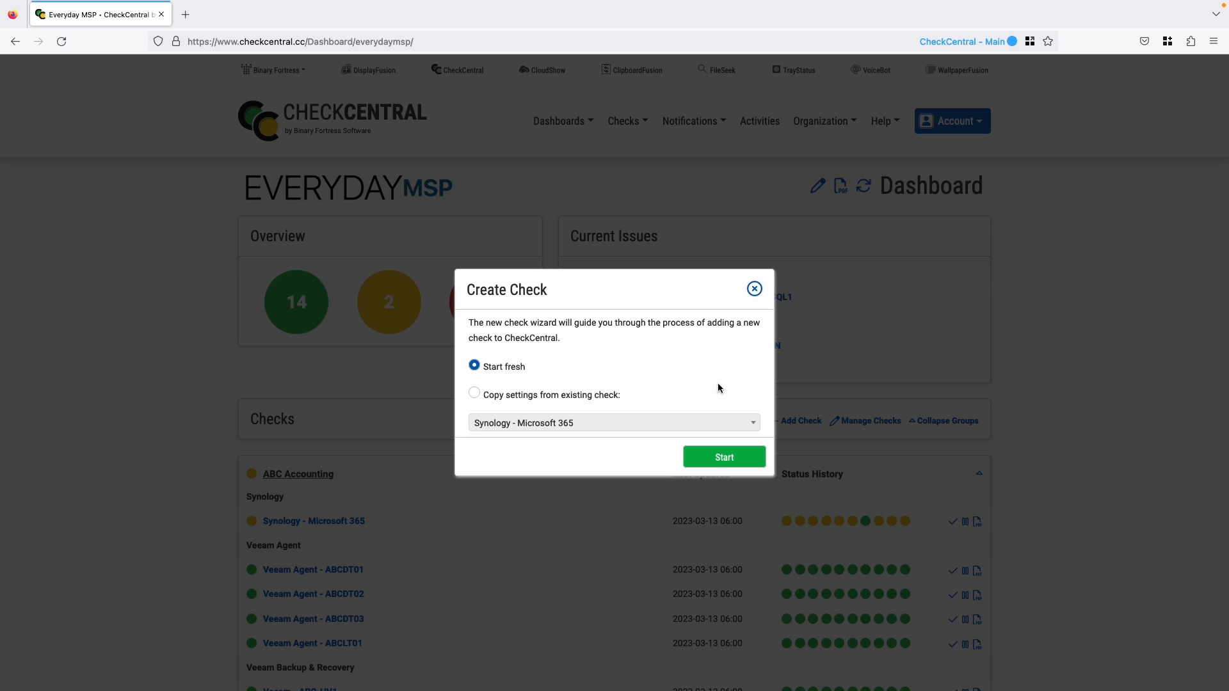
click(746, 460)
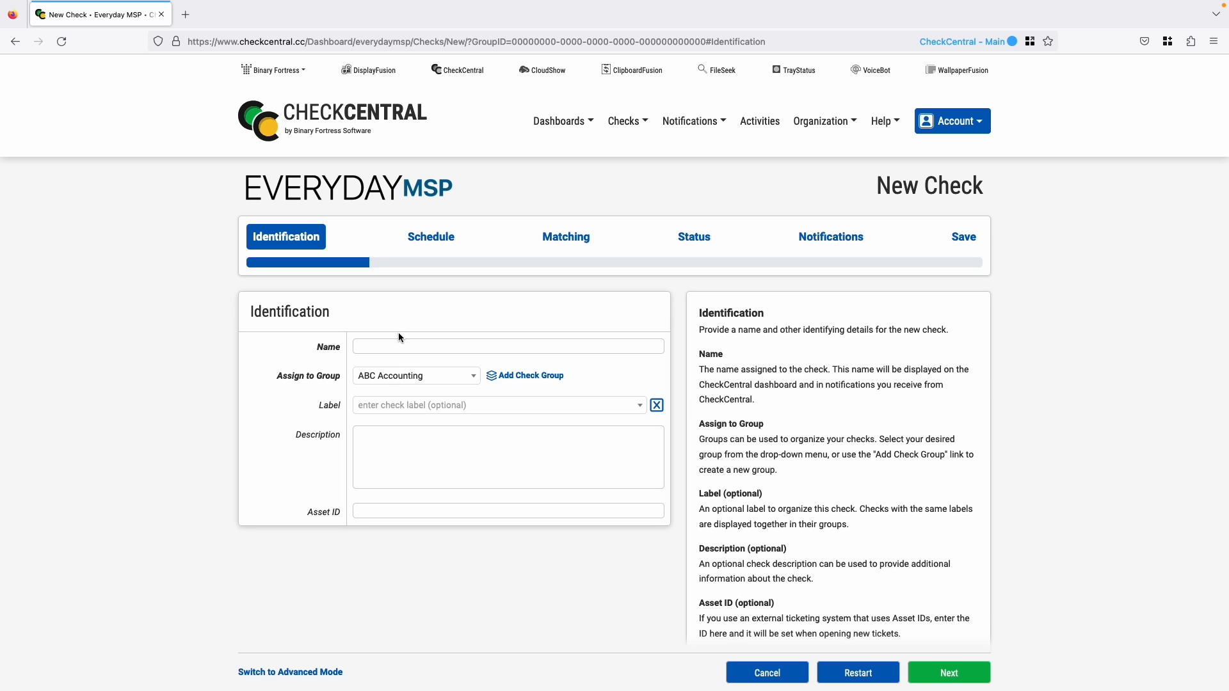
click(411, 349)
text(Veeam Agent -)
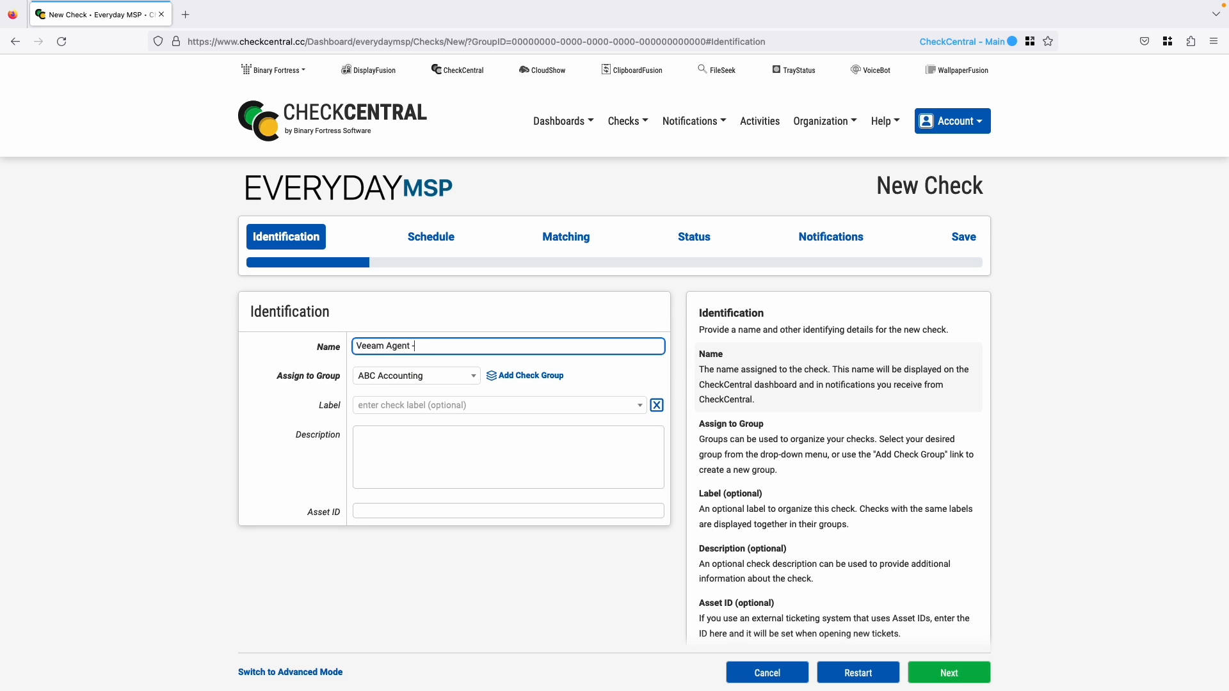
text( SS-CLOUDPC)
Assign the check to the Southtown Services group, label it Veeam Agent, and continue to the schedule settings.
click(409, 378)
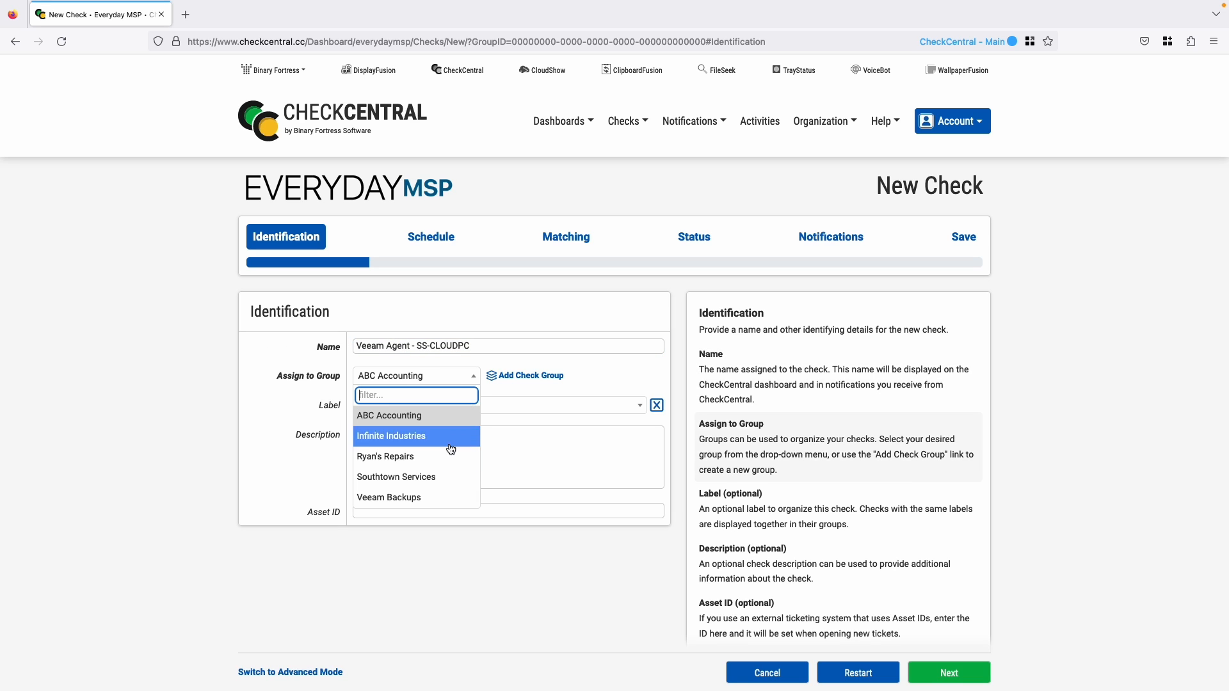
click(424, 477)
click(426, 409)
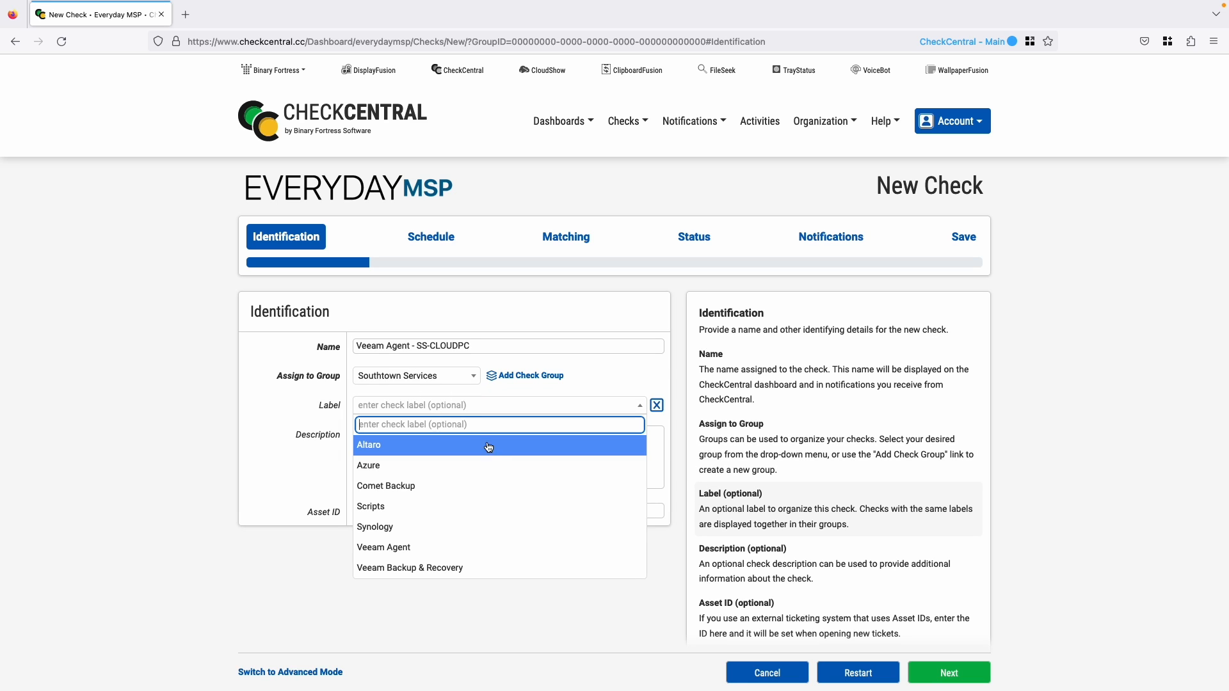
click(413, 547)
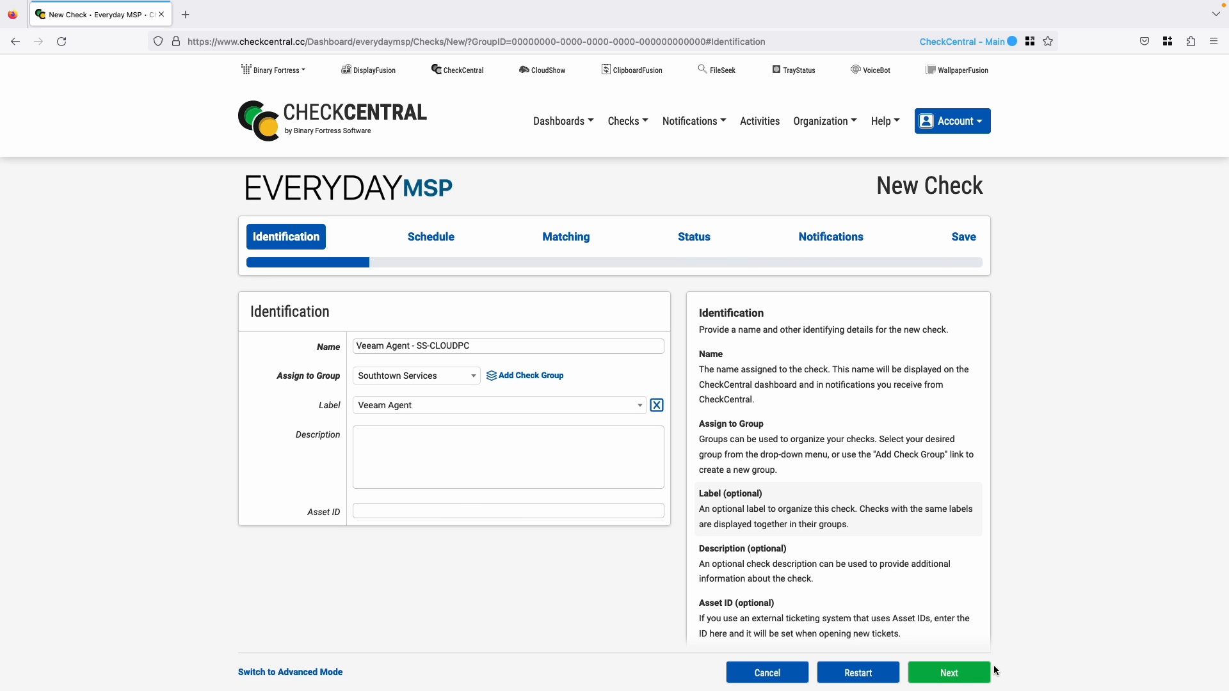
click(979, 679)
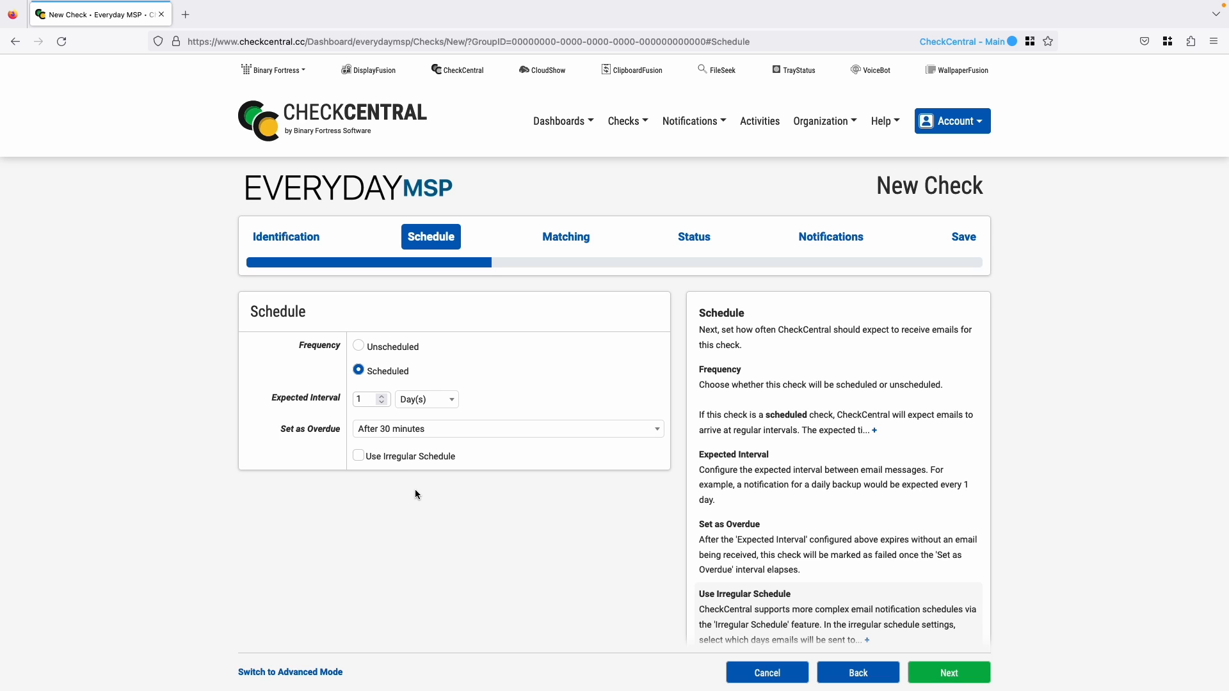
Keep the default daily schedule without an irregular schedule, and copy the check's unique email address.
click(359, 457)
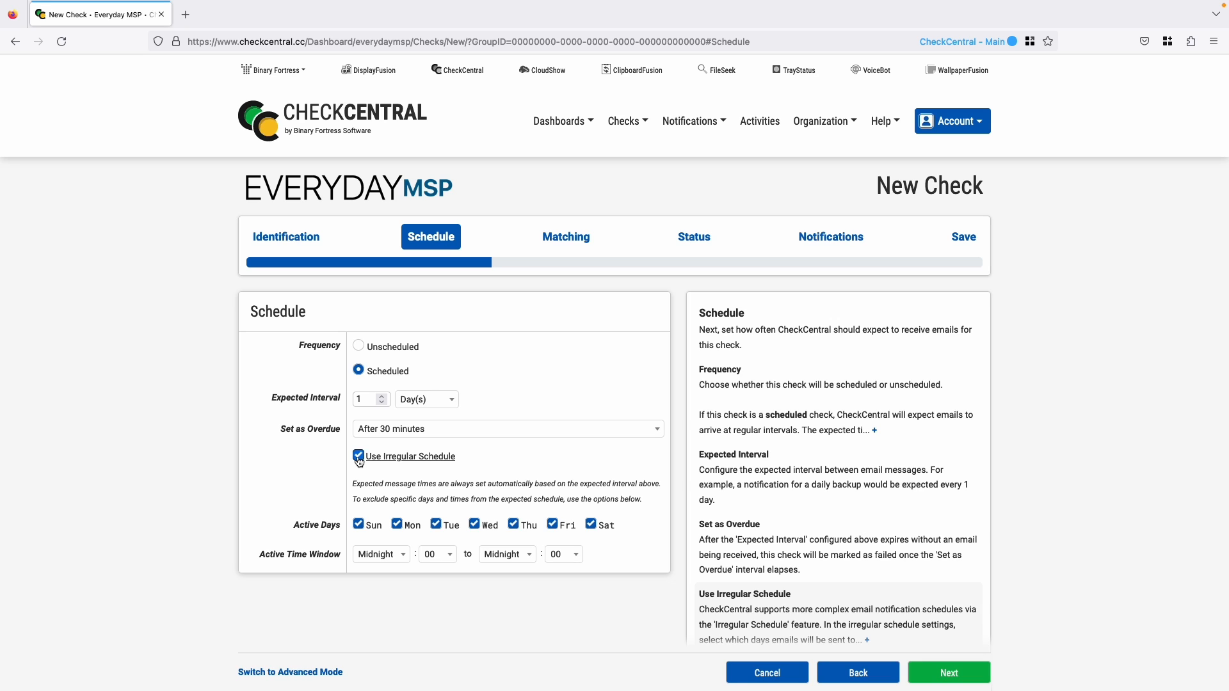
click(359, 456)
click(949, 672)
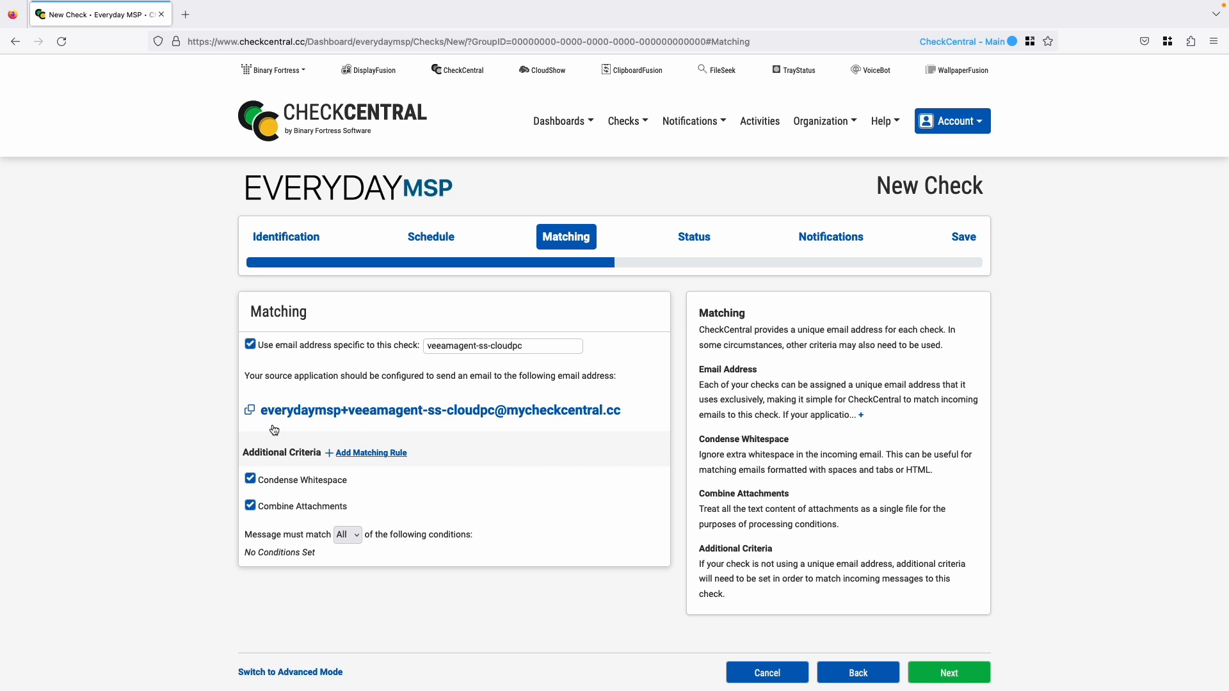
click(248, 412)
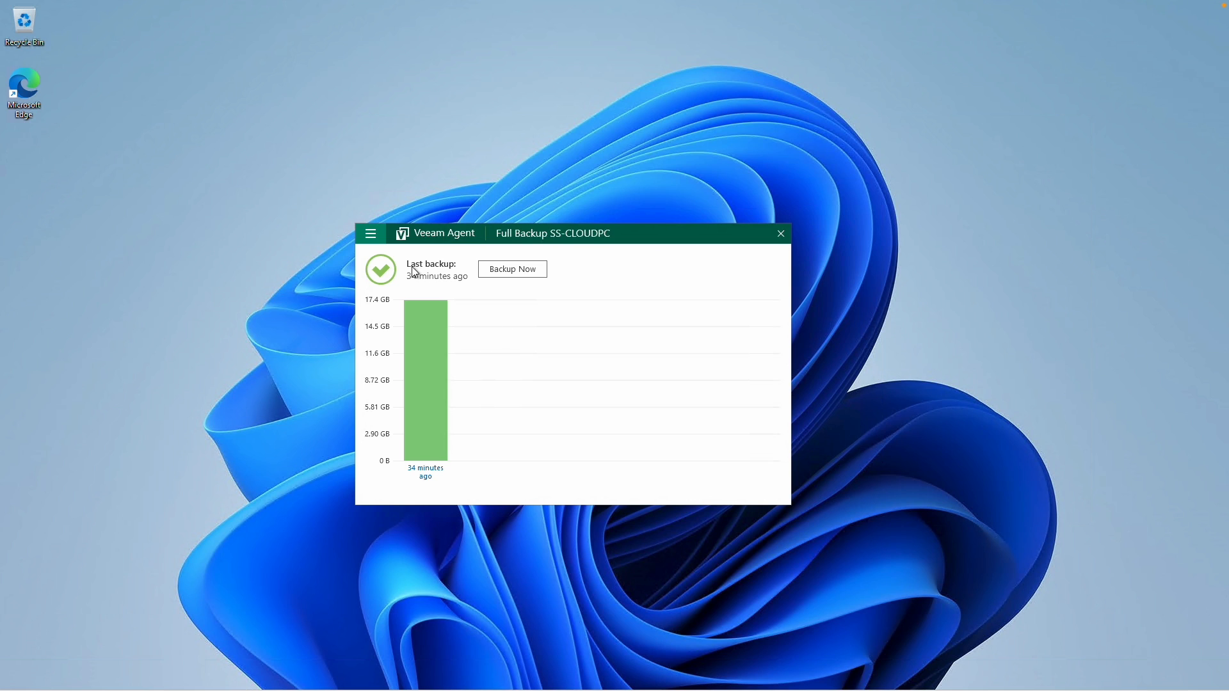
In Veeam Agent on the backed-up PC, enable email notifications and open their configuration.
click(371, 234)
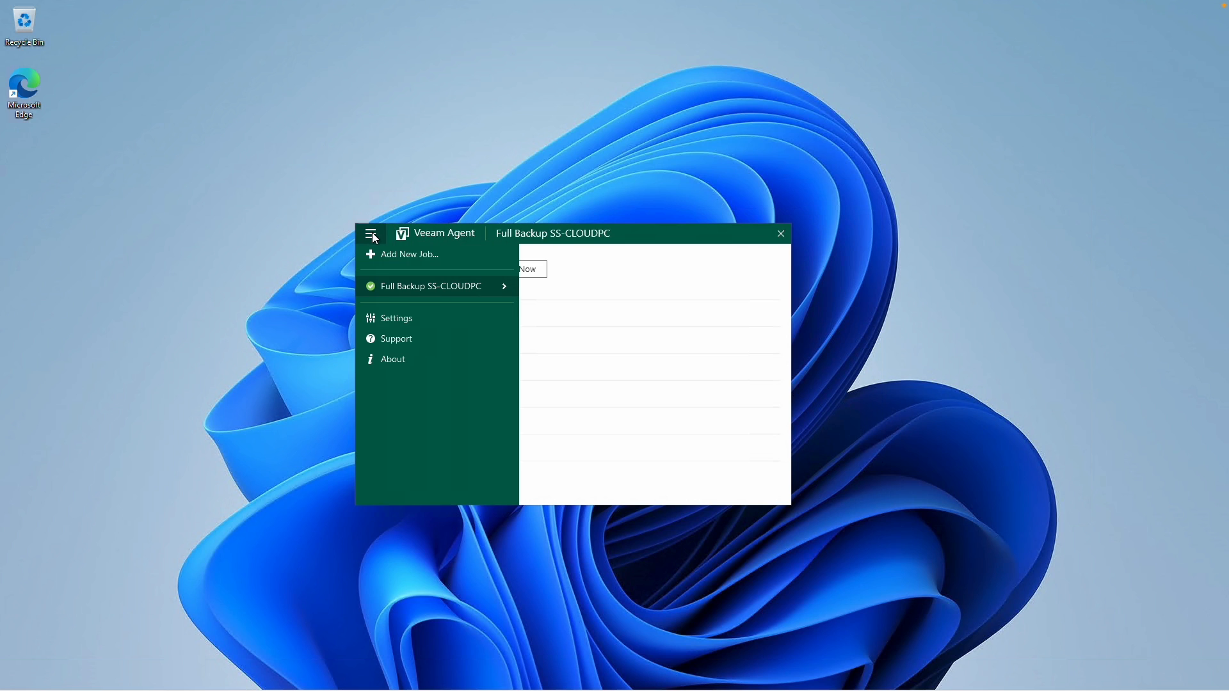
click(410, 320)
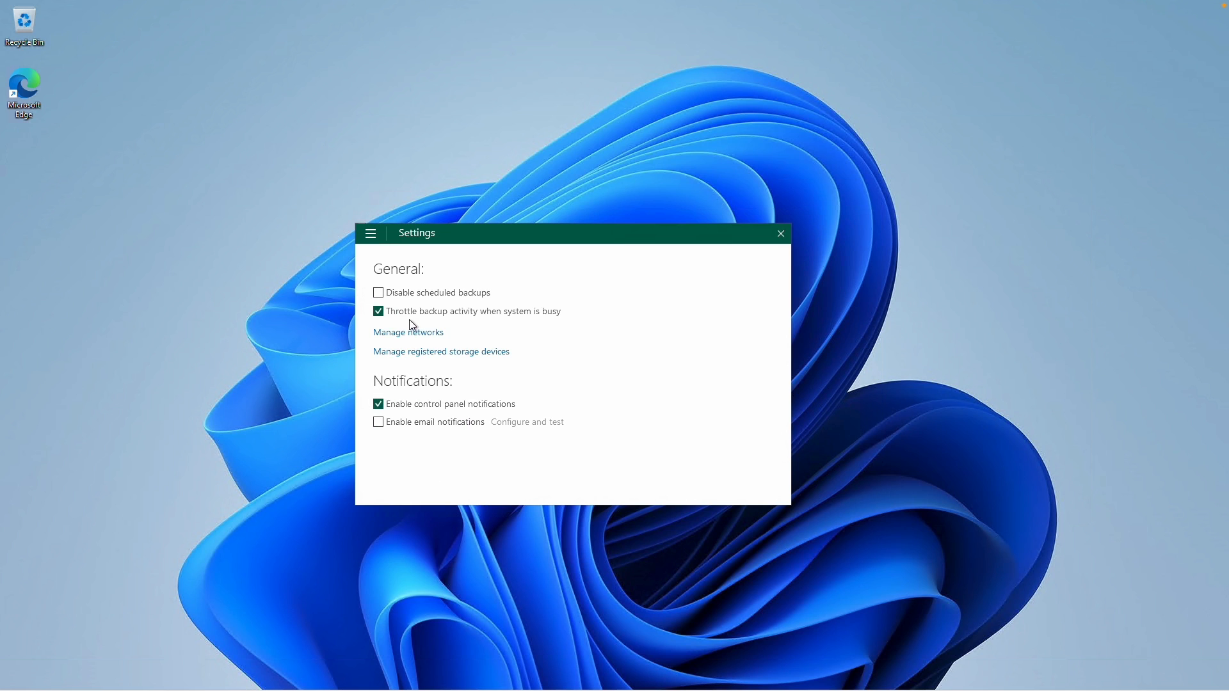
click(378, 423)
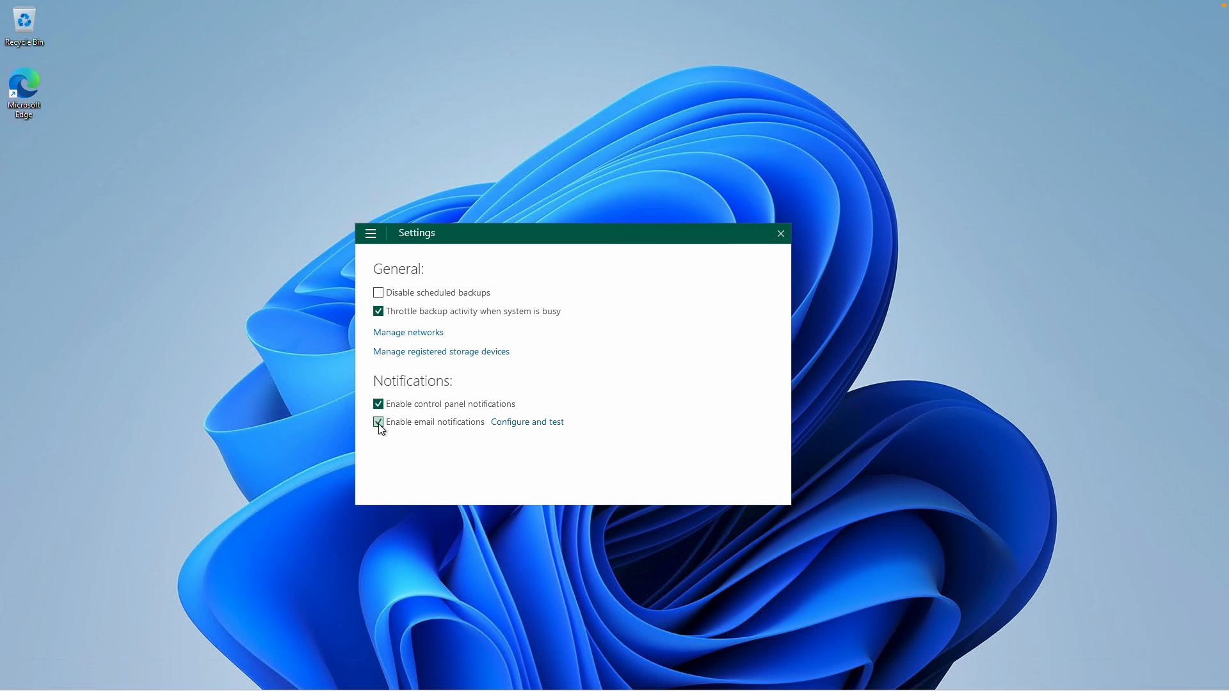
click(556, 429)
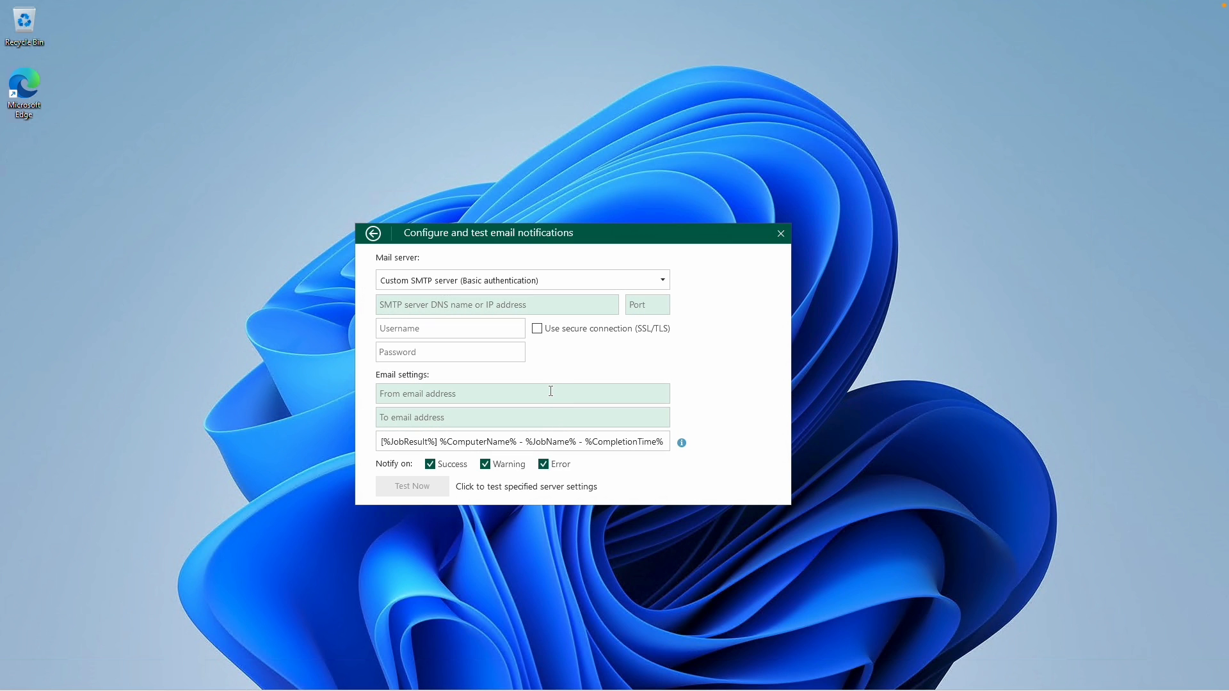
Set the custom SMTP server to mail.mycheckcentral.cc with port 587.
click(476, 306)
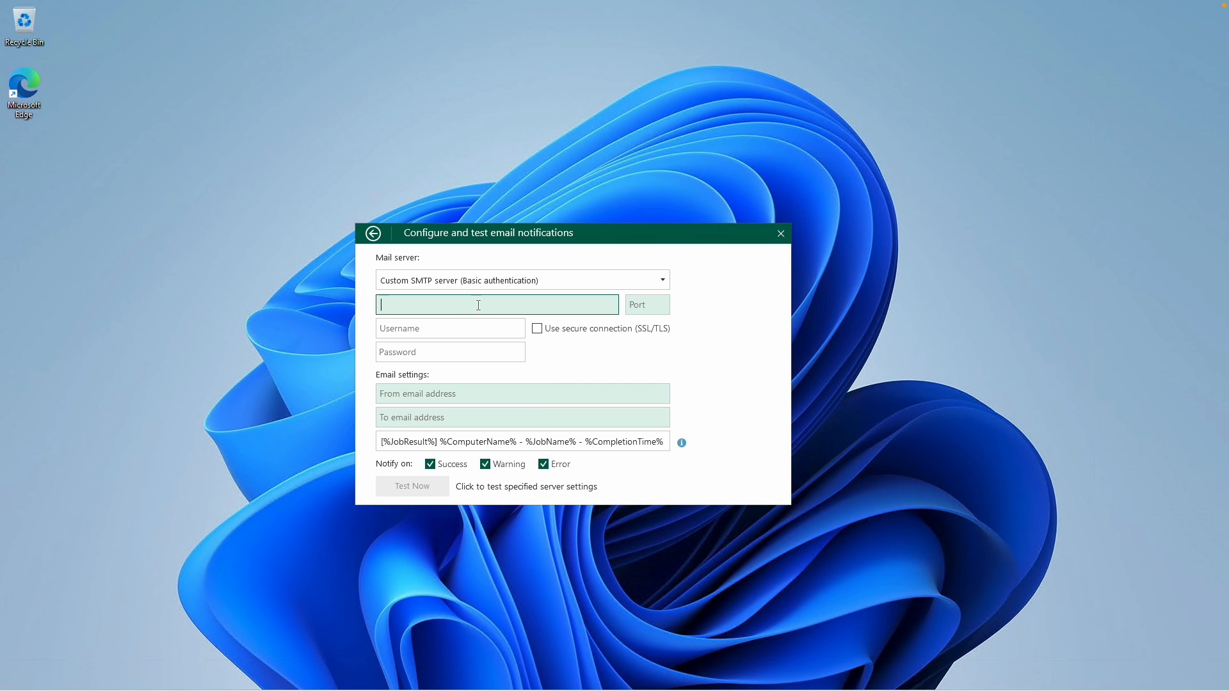
text(mail.mycheckcentral.cc)
key(Tab)
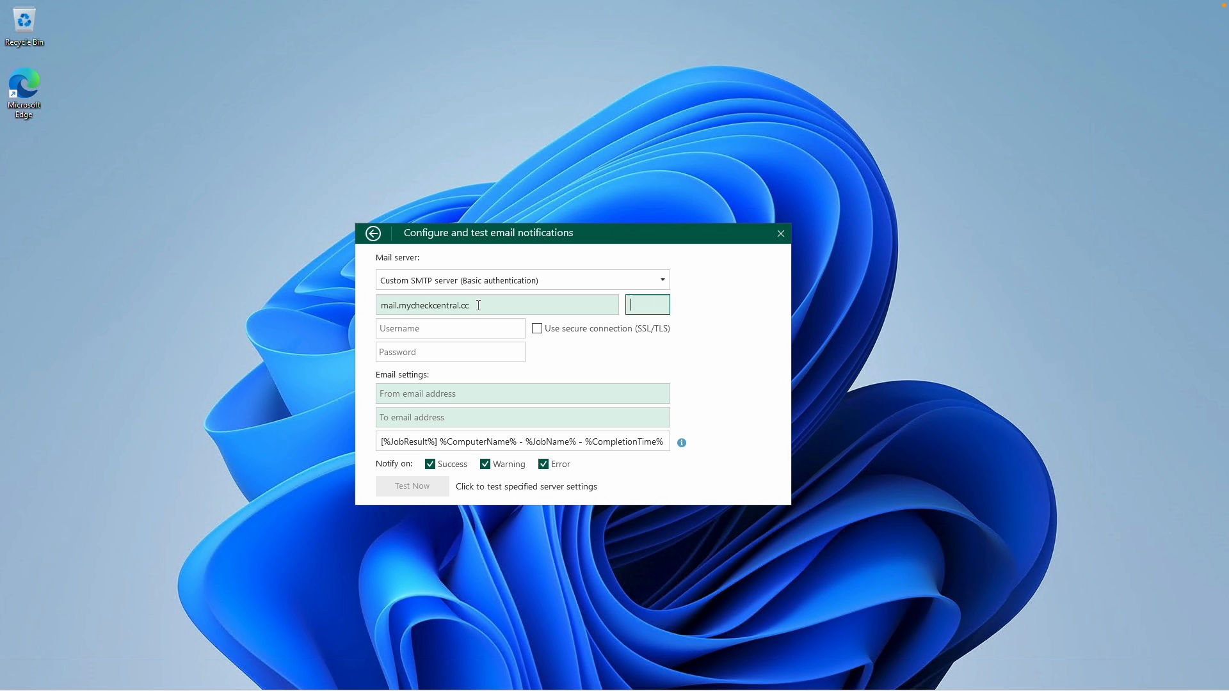
text(587)
Enter the copied check email address as both sender and recipient, and send a test notification.
click(445, 393)
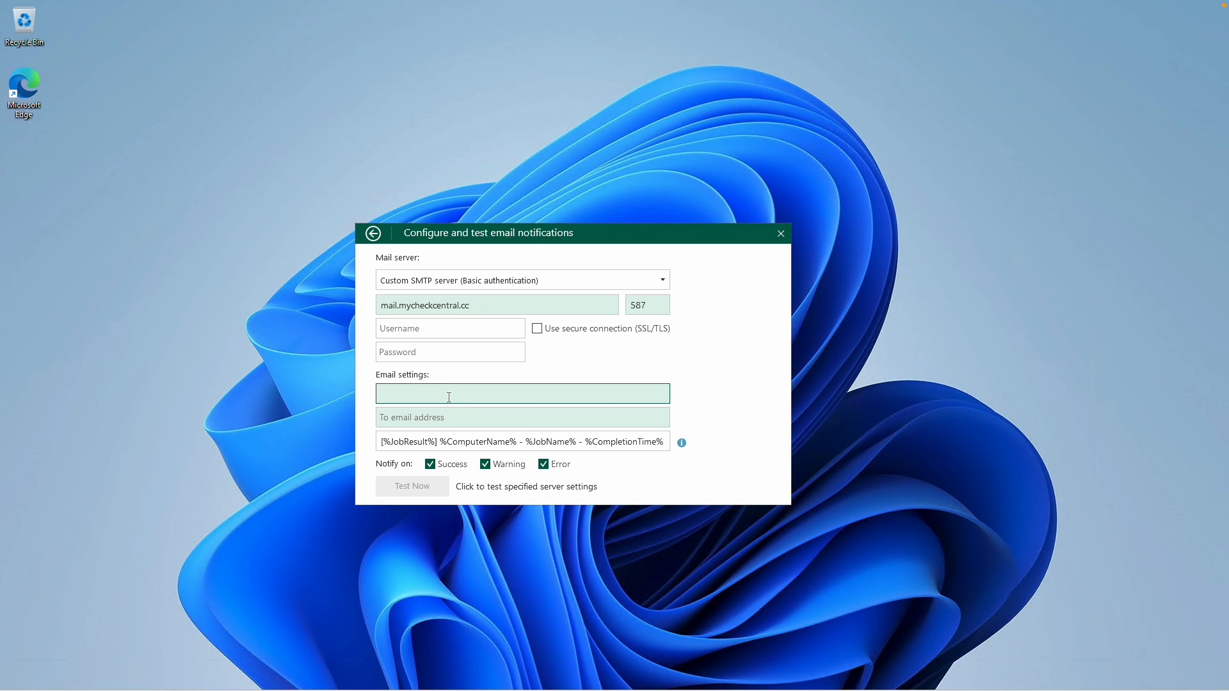
key(ctrl+v)
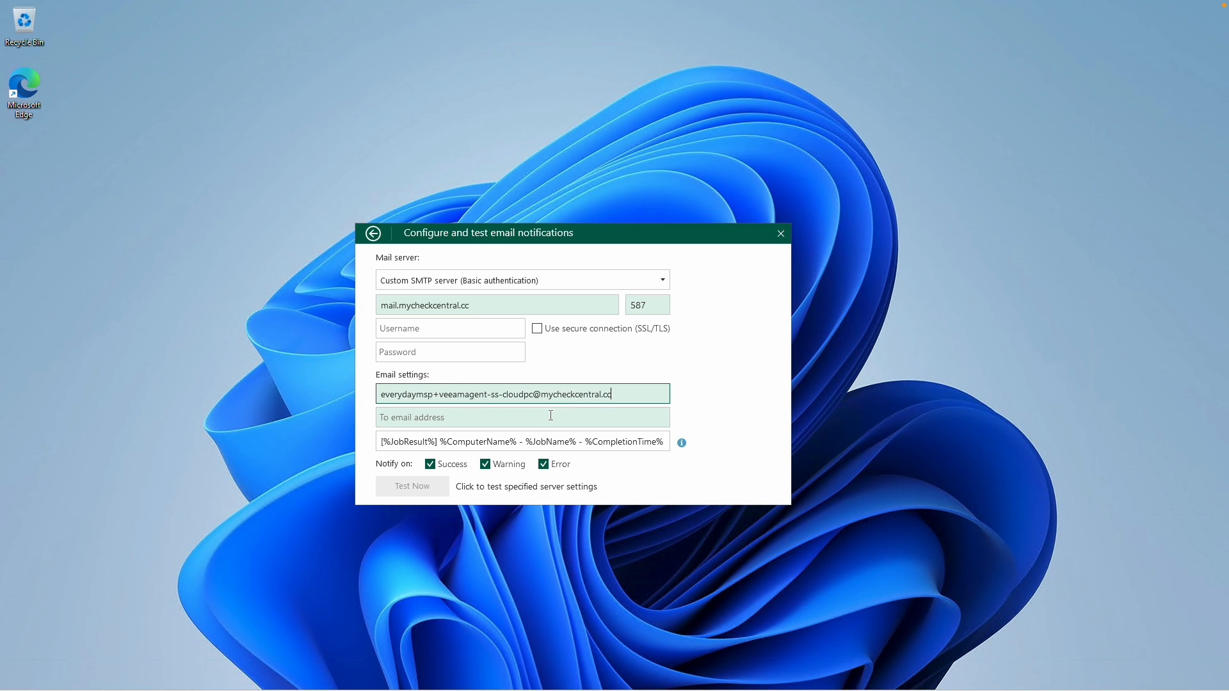
click(552, 415)
key(ctrl+v)
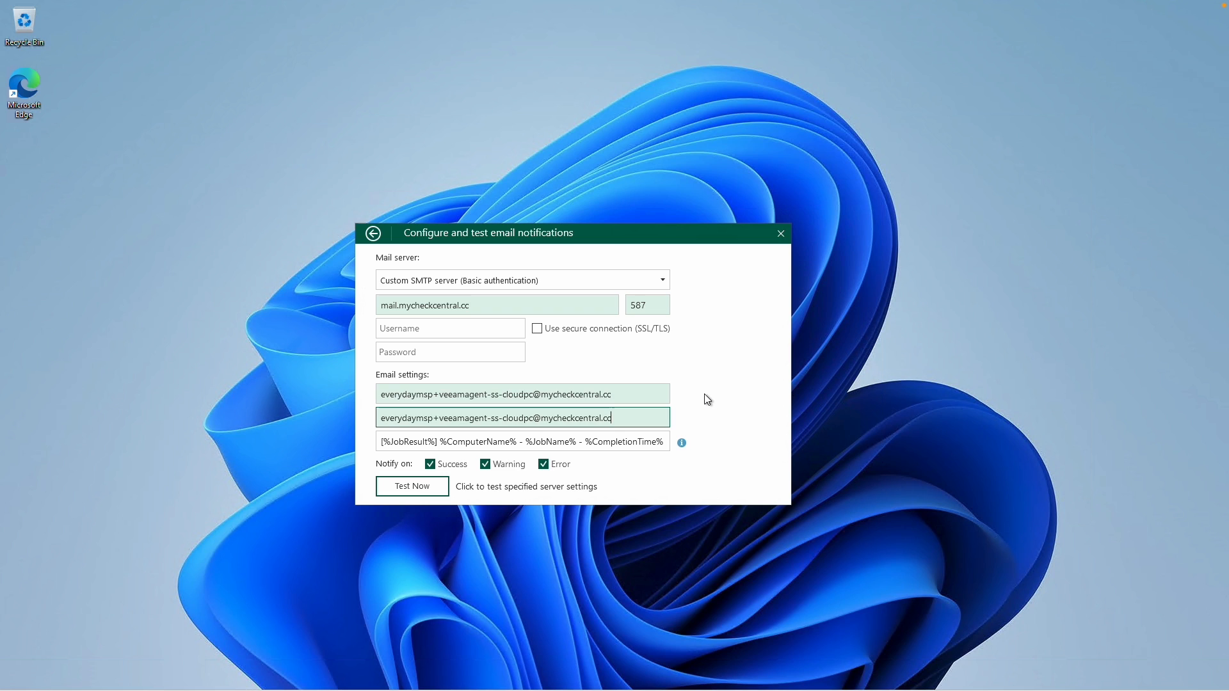
click(431, 489)
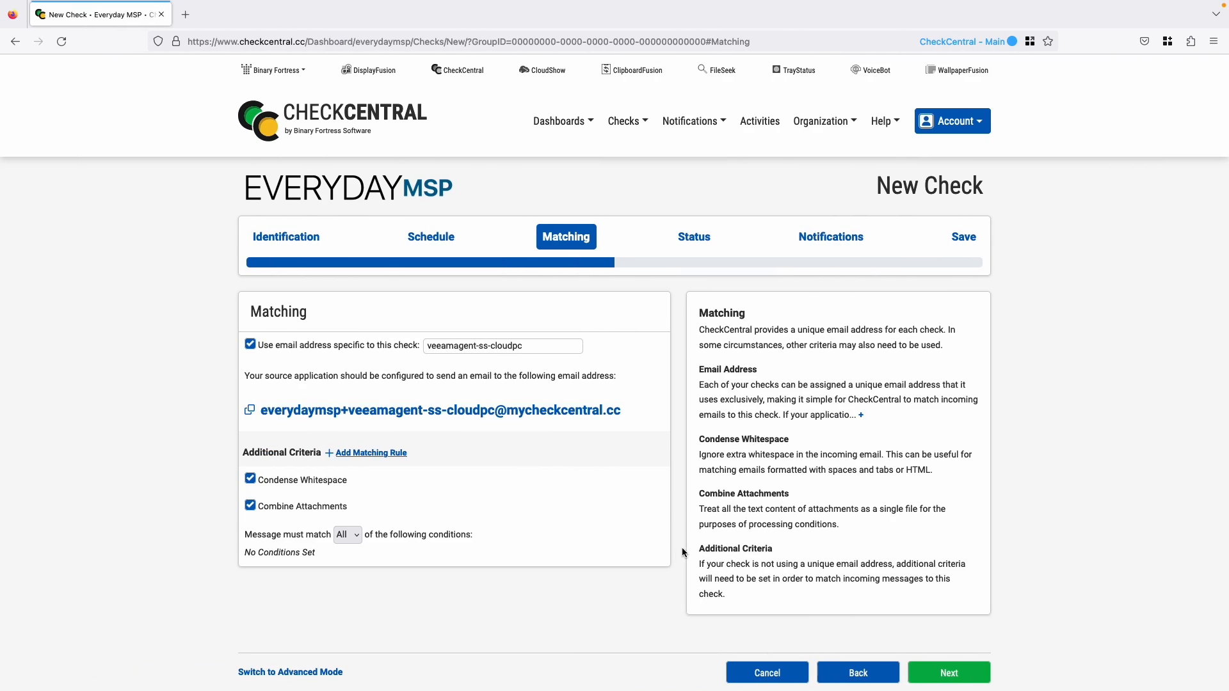
Back in CheckCentral, accept the matching settings and add a success rule requiring the subject to contain [Success].
click(949, 672)
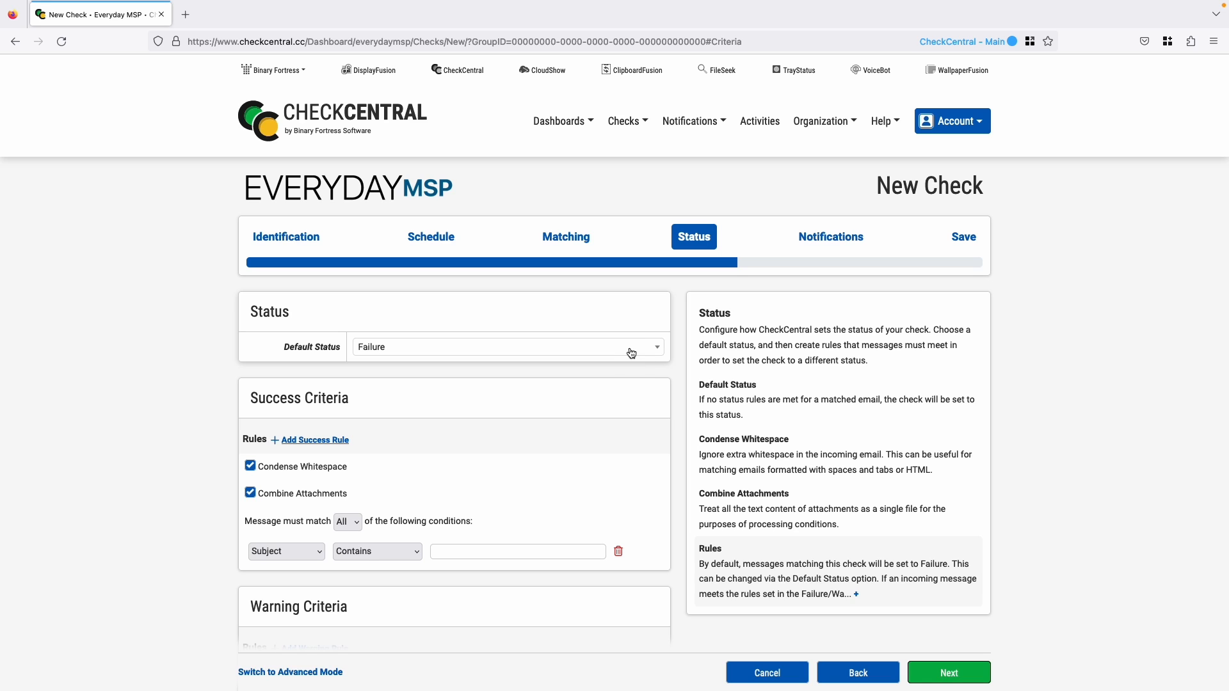
click(618, 551)
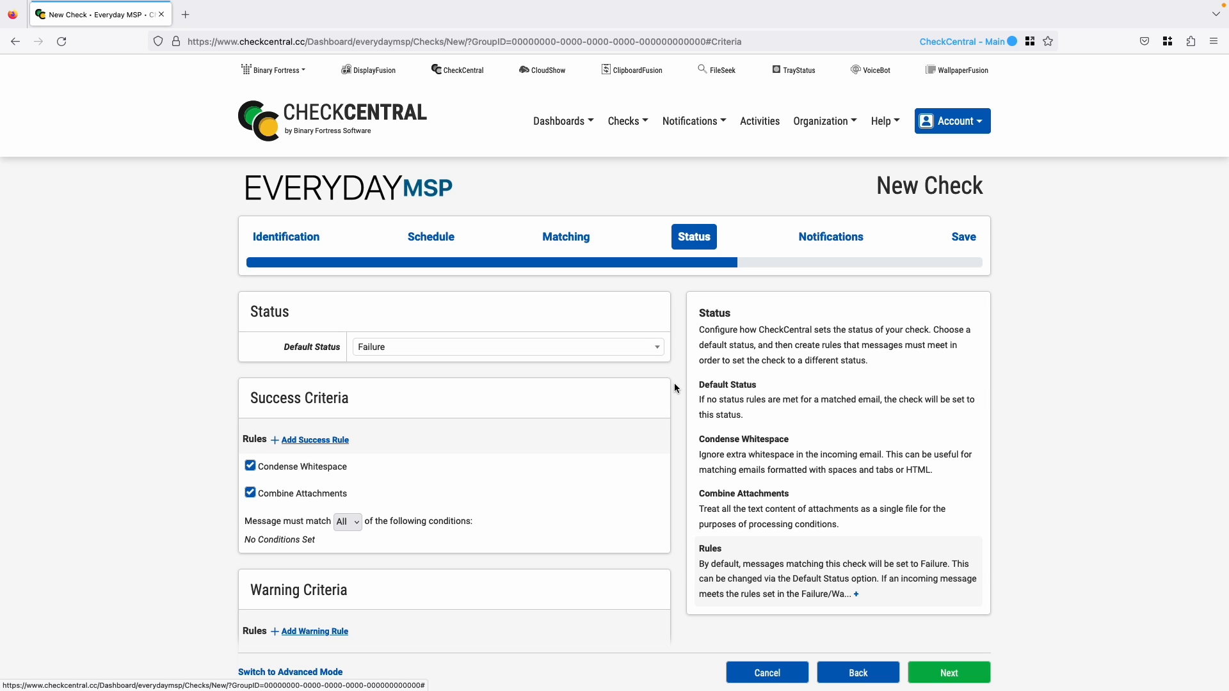
click(307, 444)
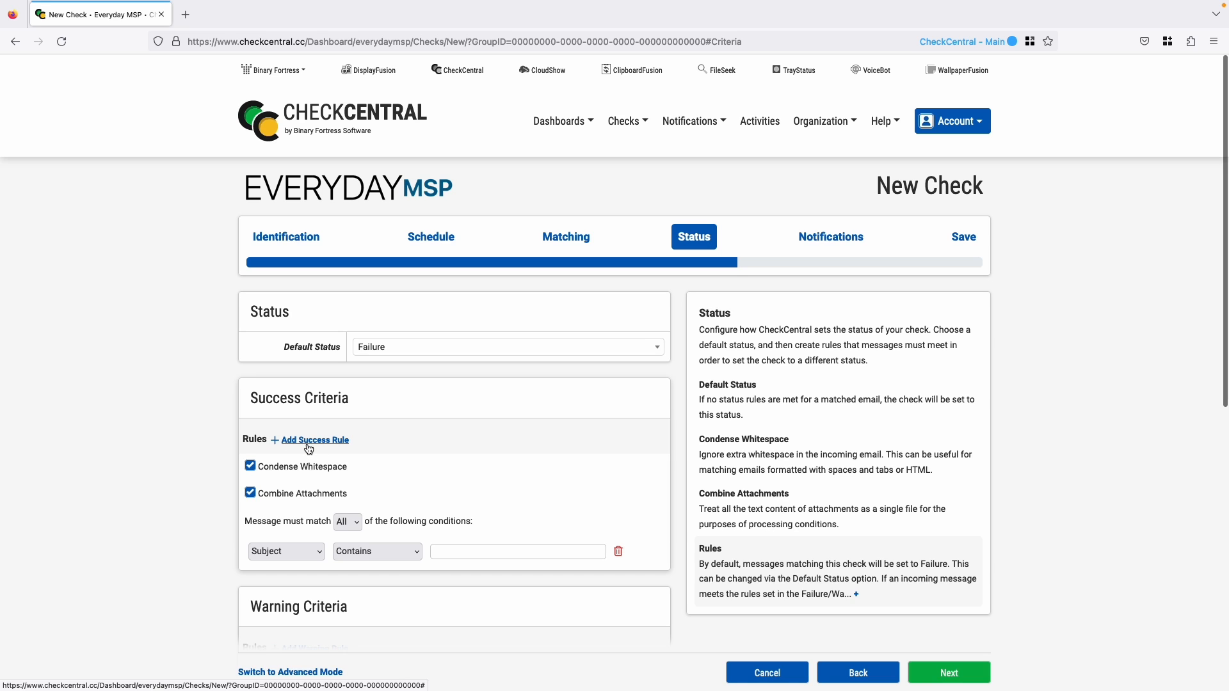
click(493, 555)
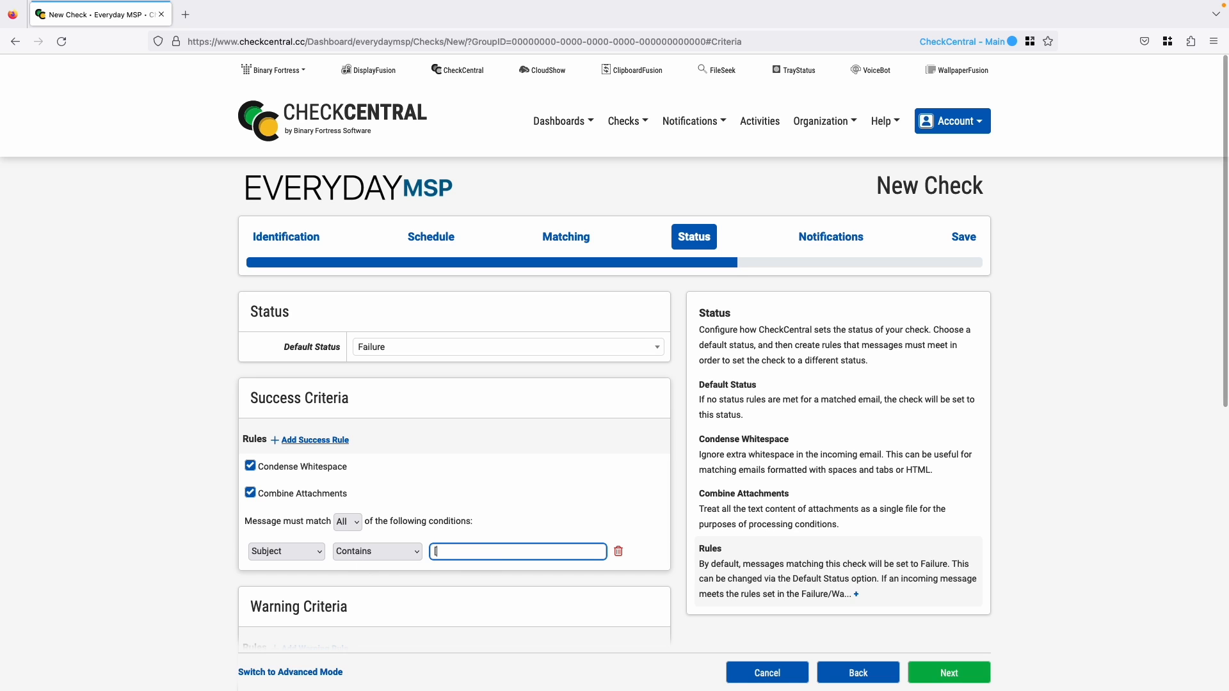
text([Success])
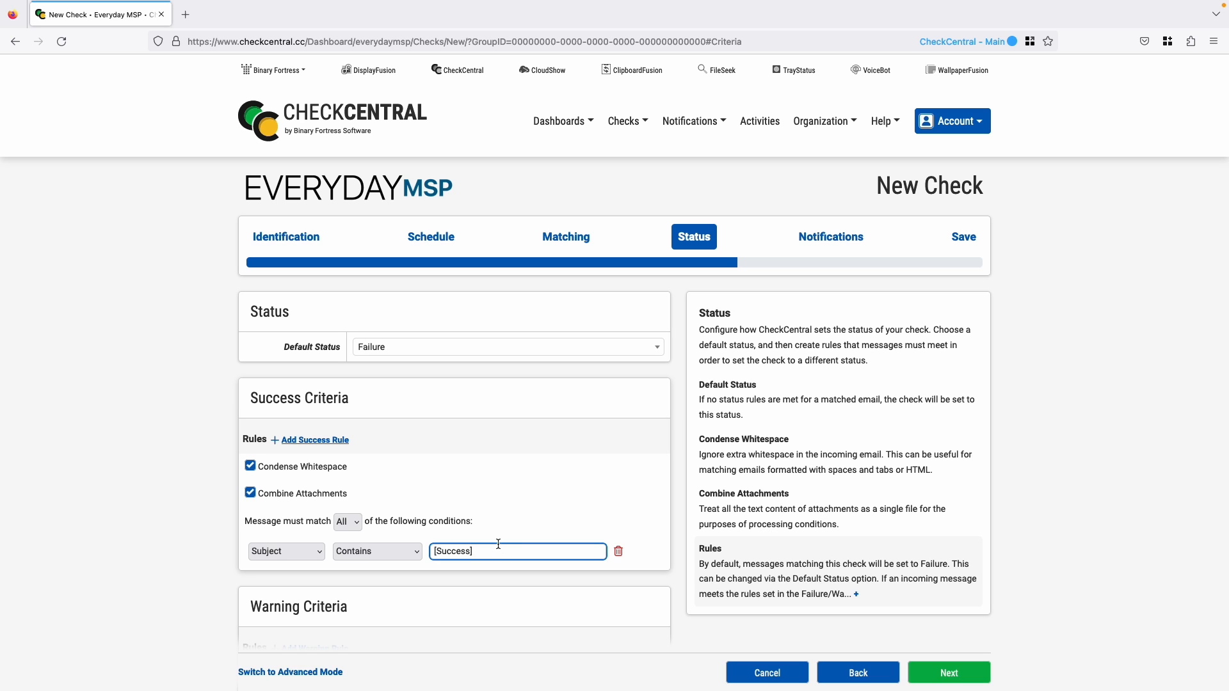
Add a warning rule requiring the subject to contain [Warning], and continue to the notification settings.
scroll(593, 545, down, 3)
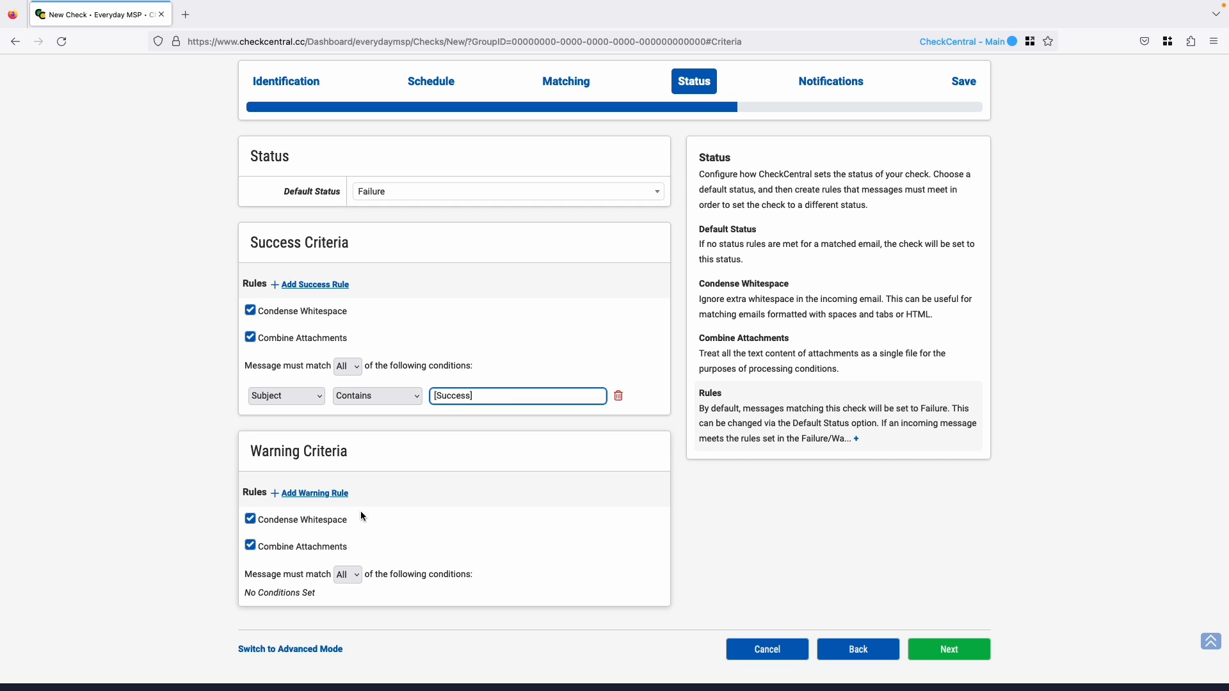
click(339, 494)
click(473, 604)
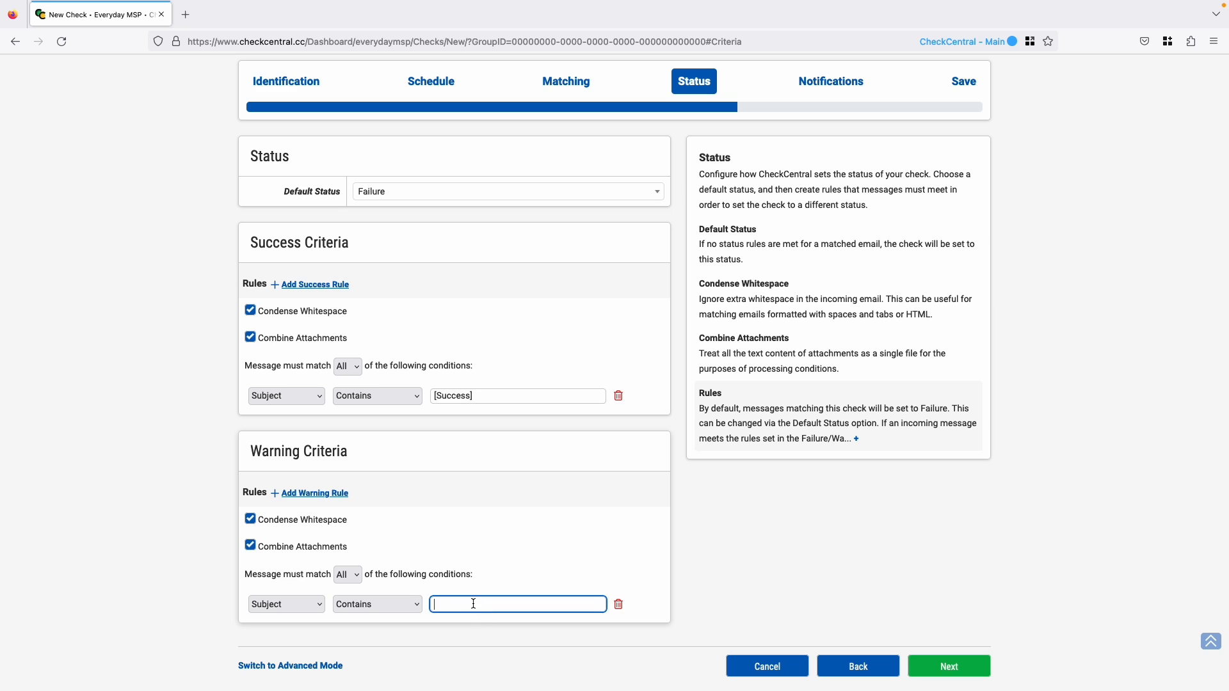
text([Warning)
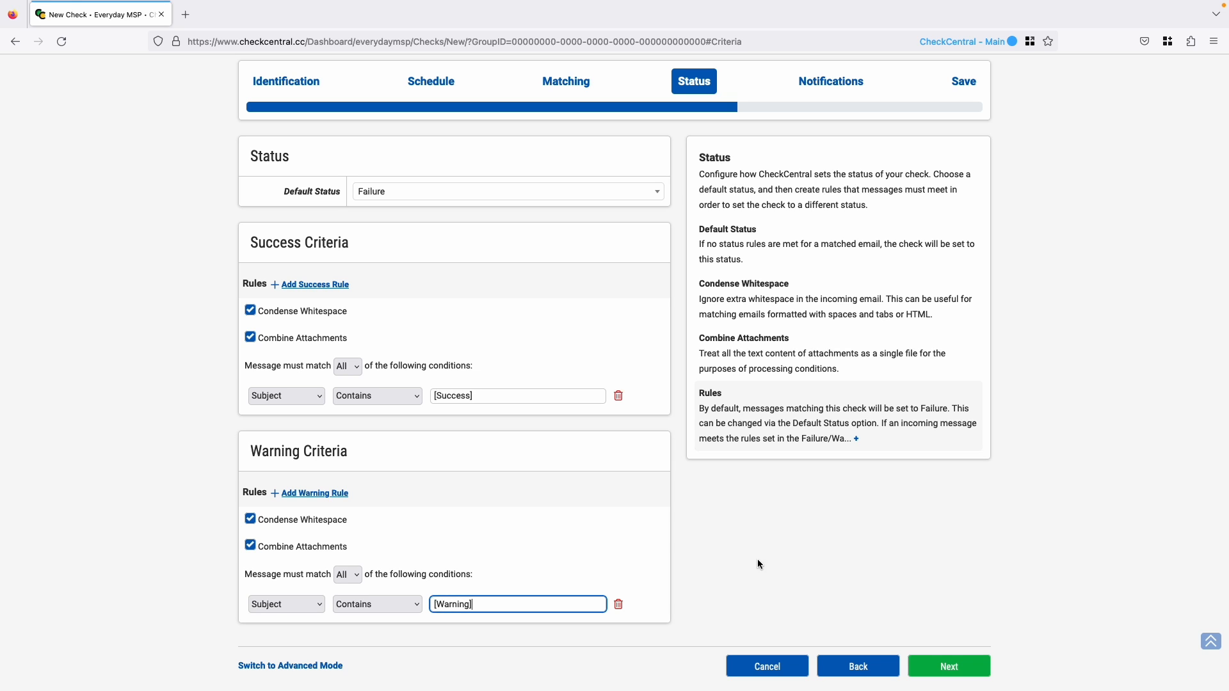
click(961, 667)
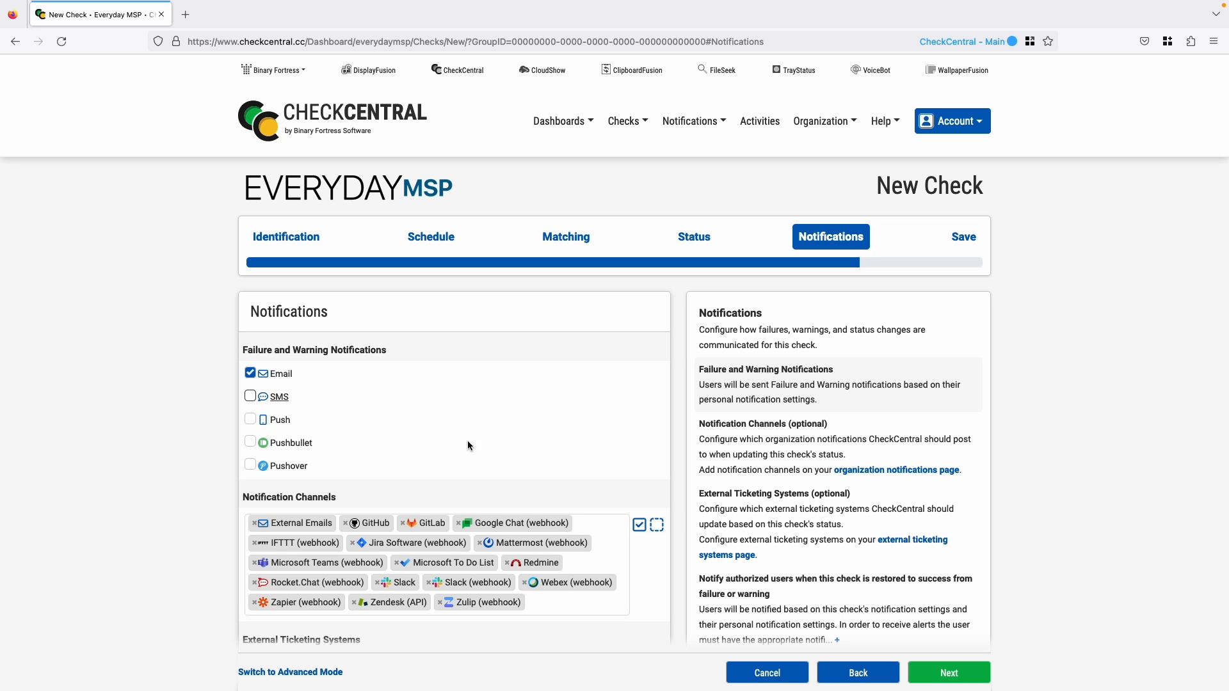
Review the notification options, keep the defaults, and save the check with unmatched messages processed after saving.
scroll(589, 543, down, 1)
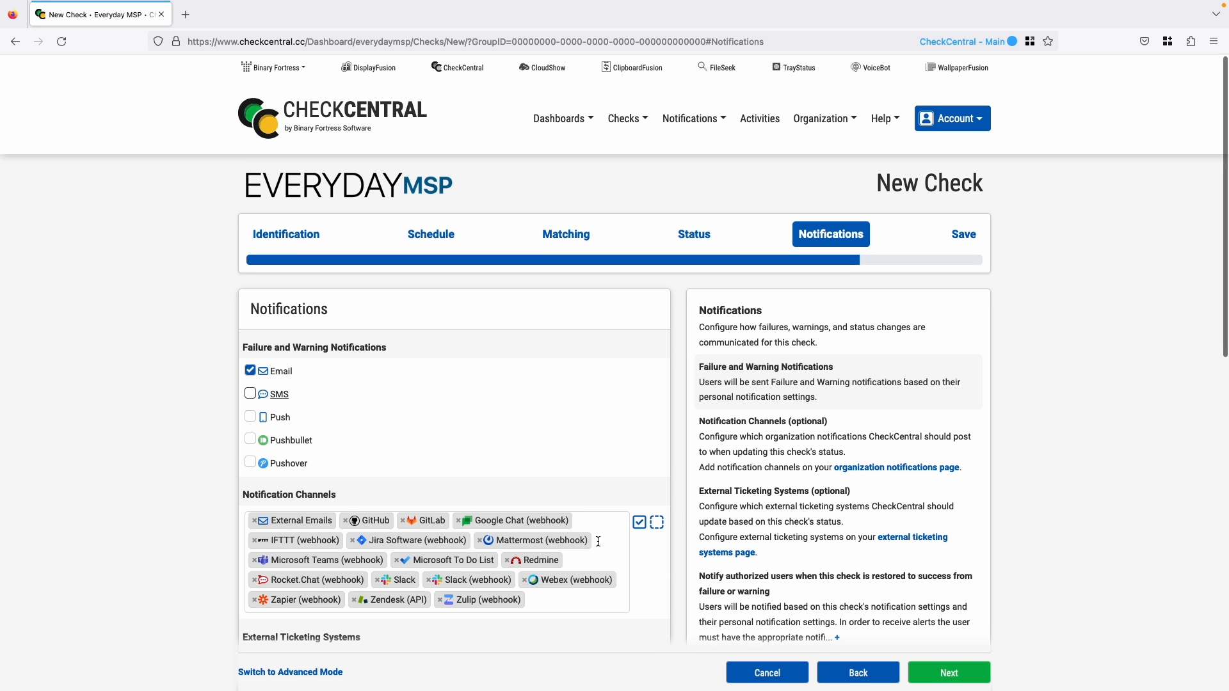
scroll(659, 547, down, 1)
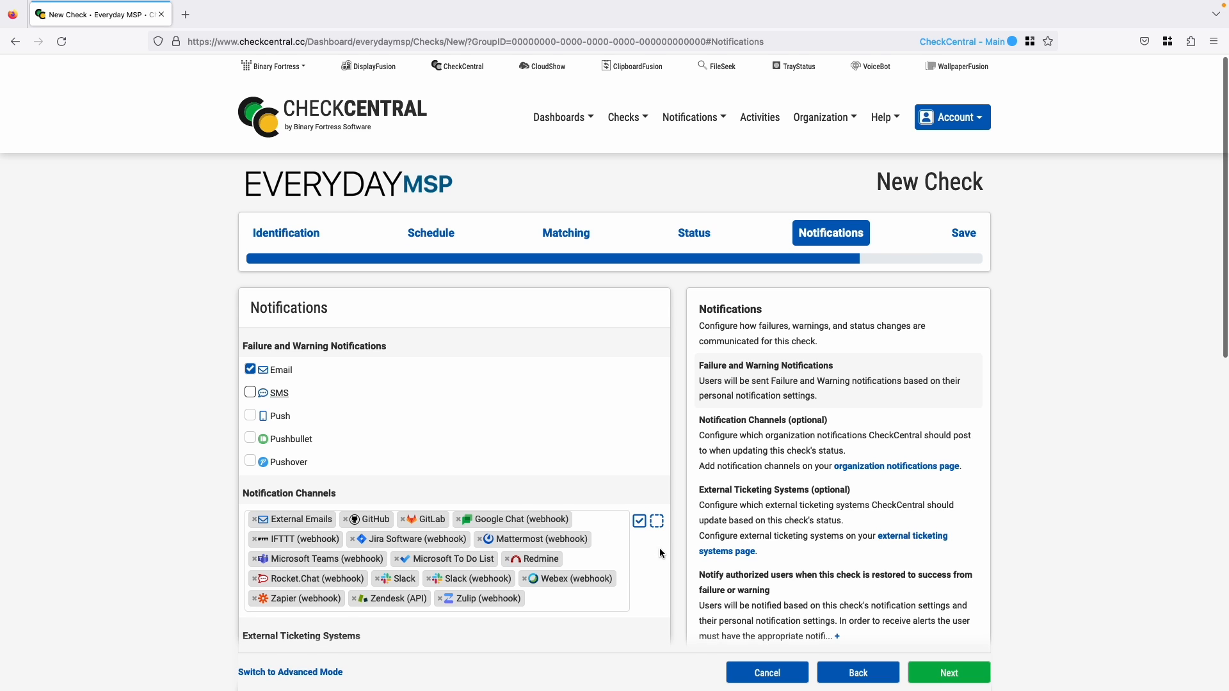
scroll(651, 555, down, 1)
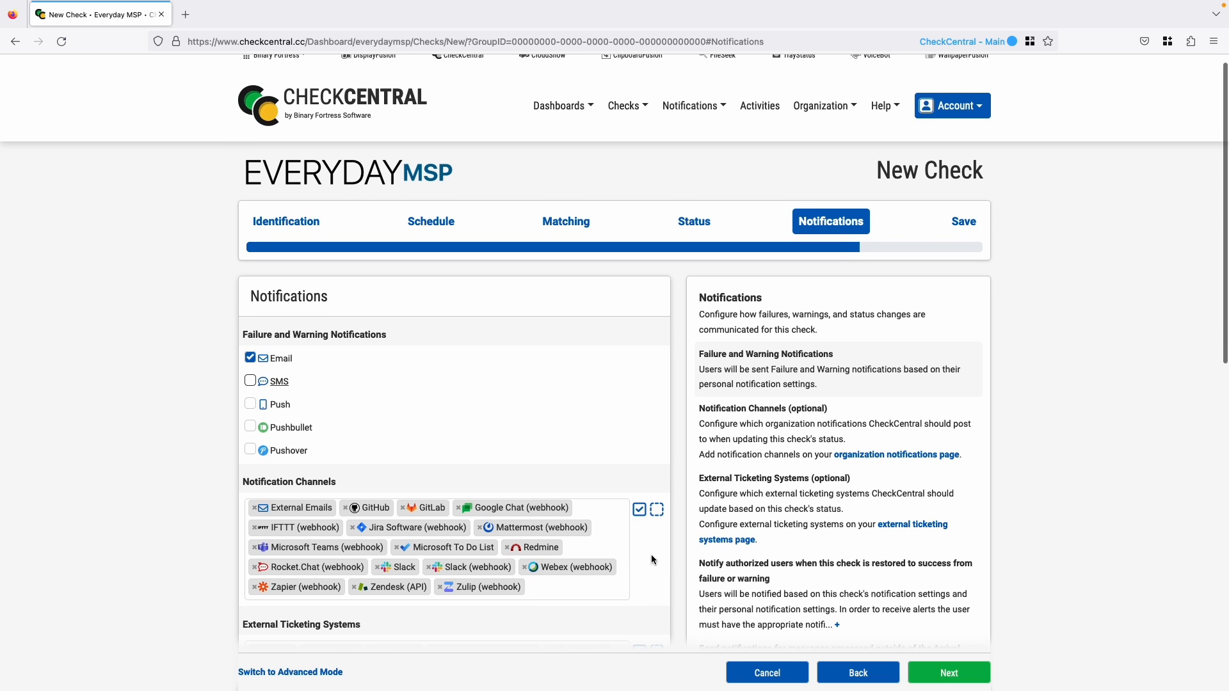
scroll(650, 559, down, 3)
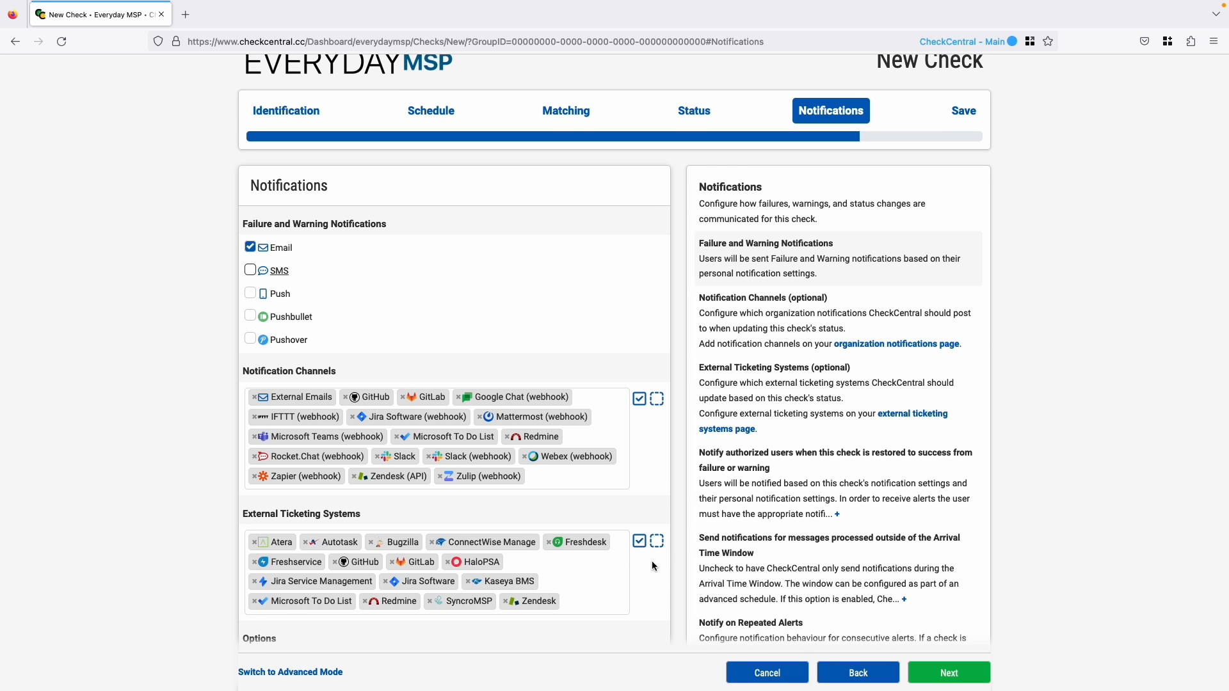
scroll(652, 566, down, 1)
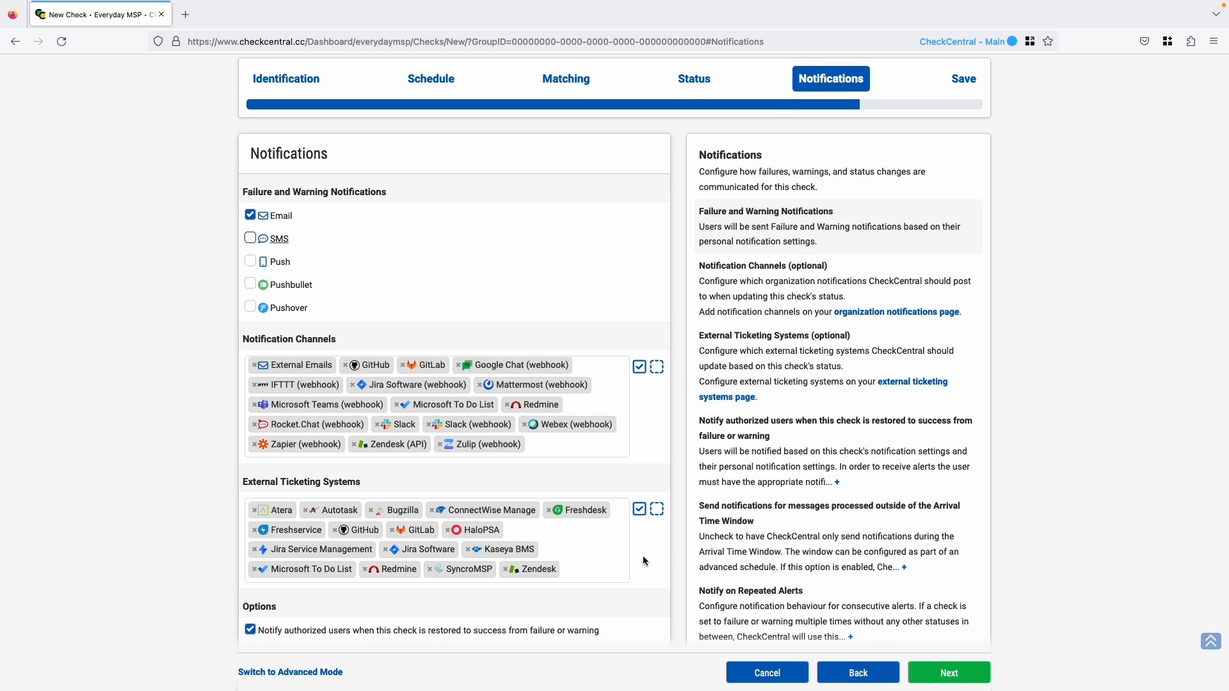
scroll(404, 586, down, 5)
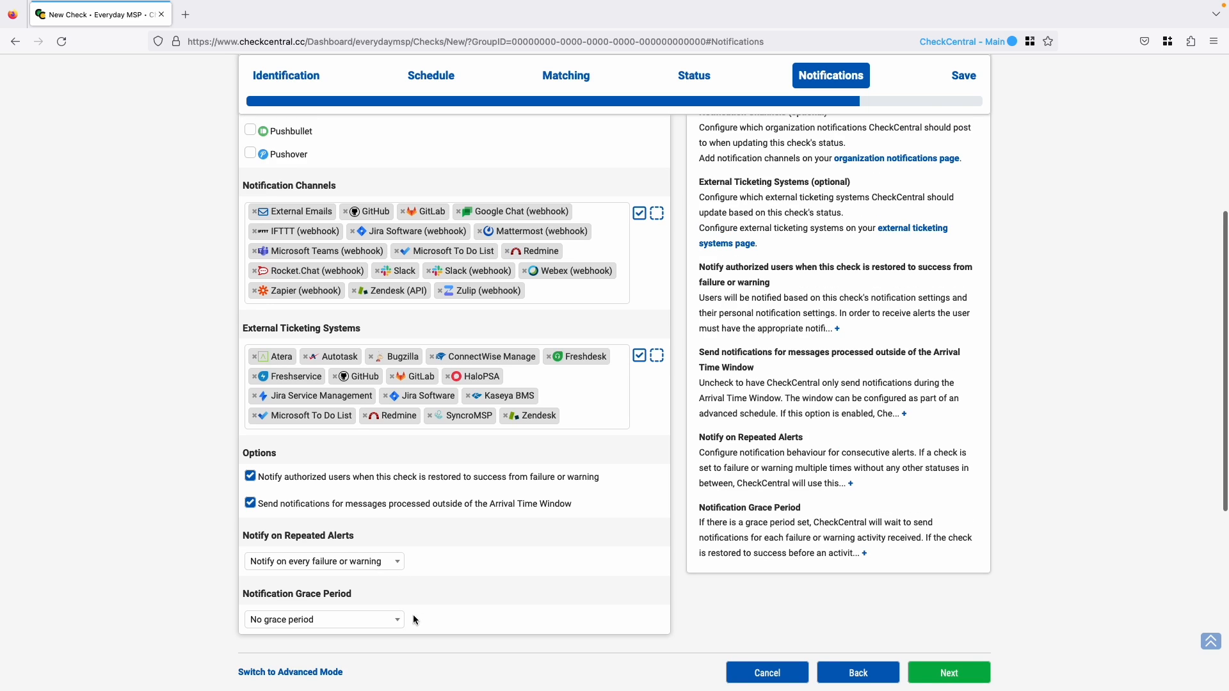
click(950, 673)
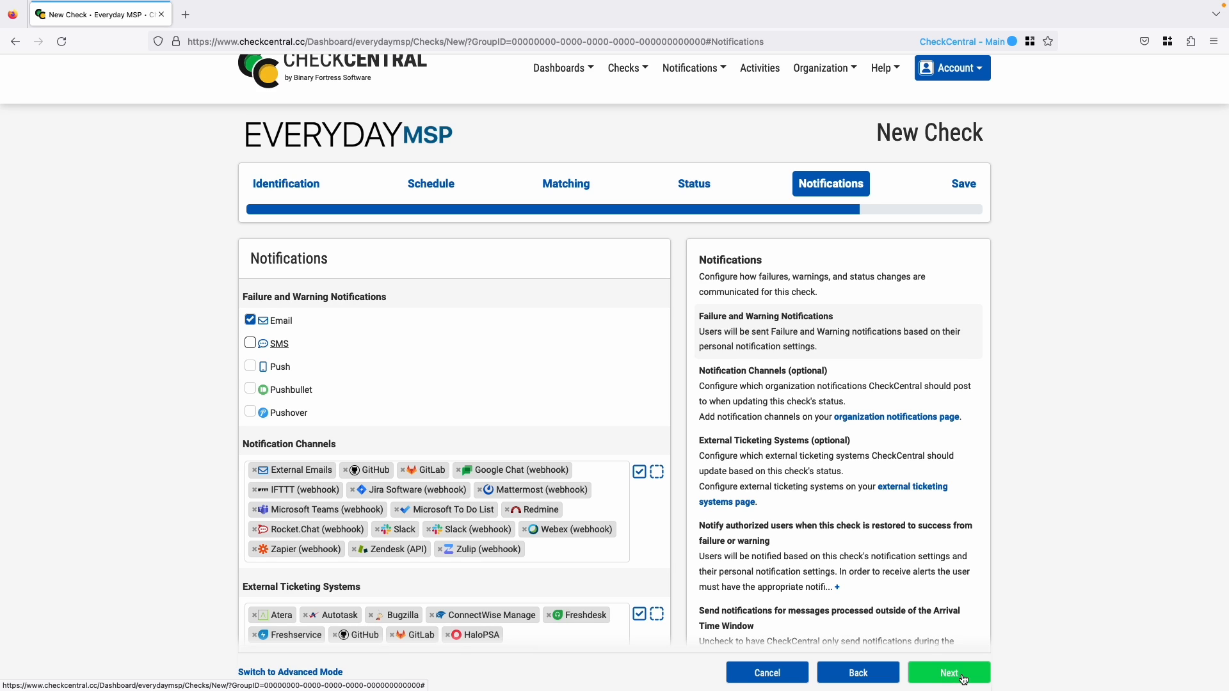
click(962, 677)
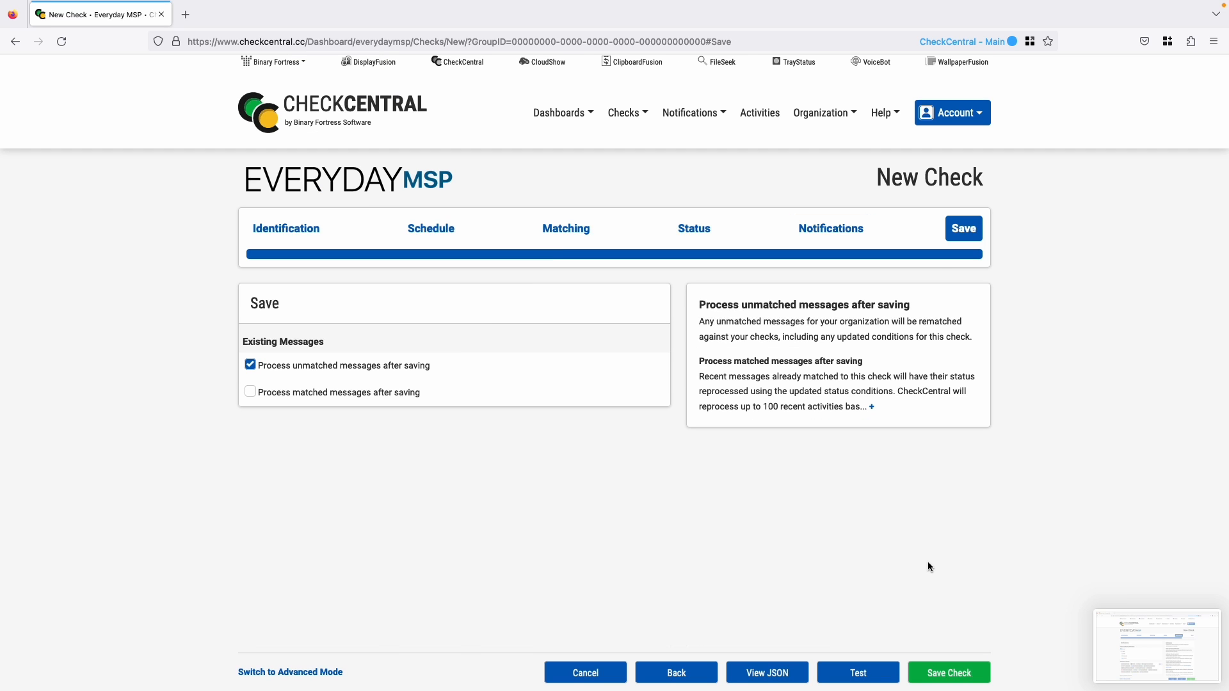
click(975, 679)
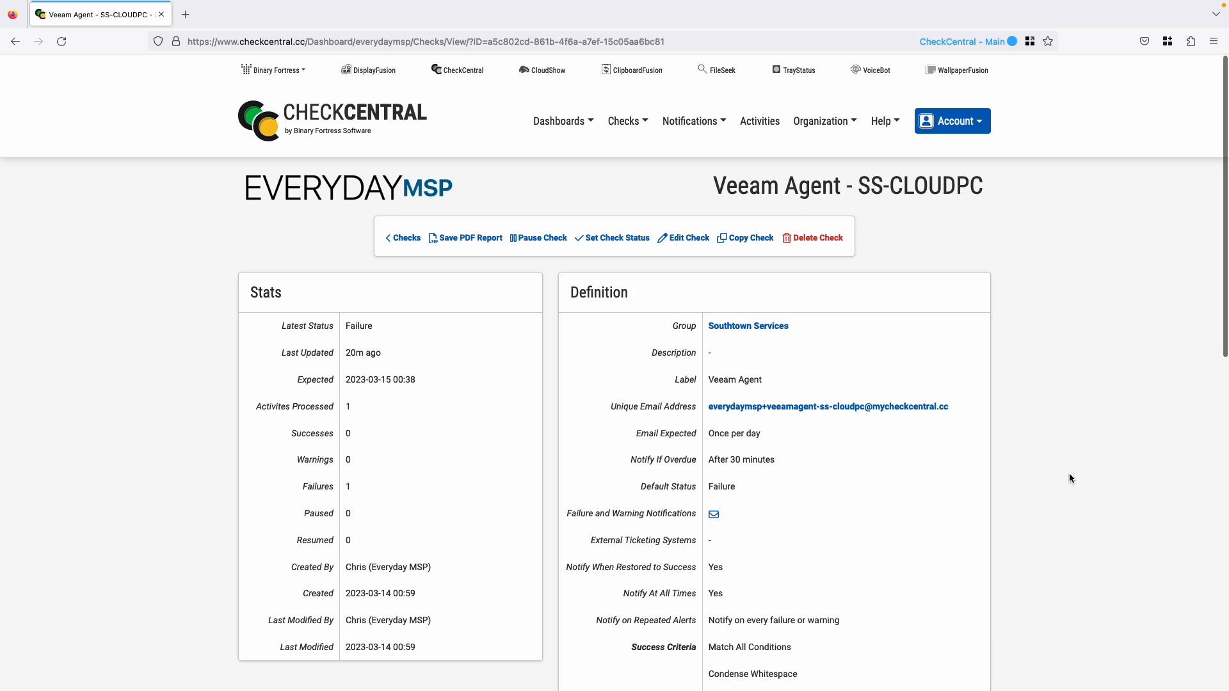
Examine the saved check's criteria and recent activity, and reload its page.
scroll(1070, 472, down, 7)
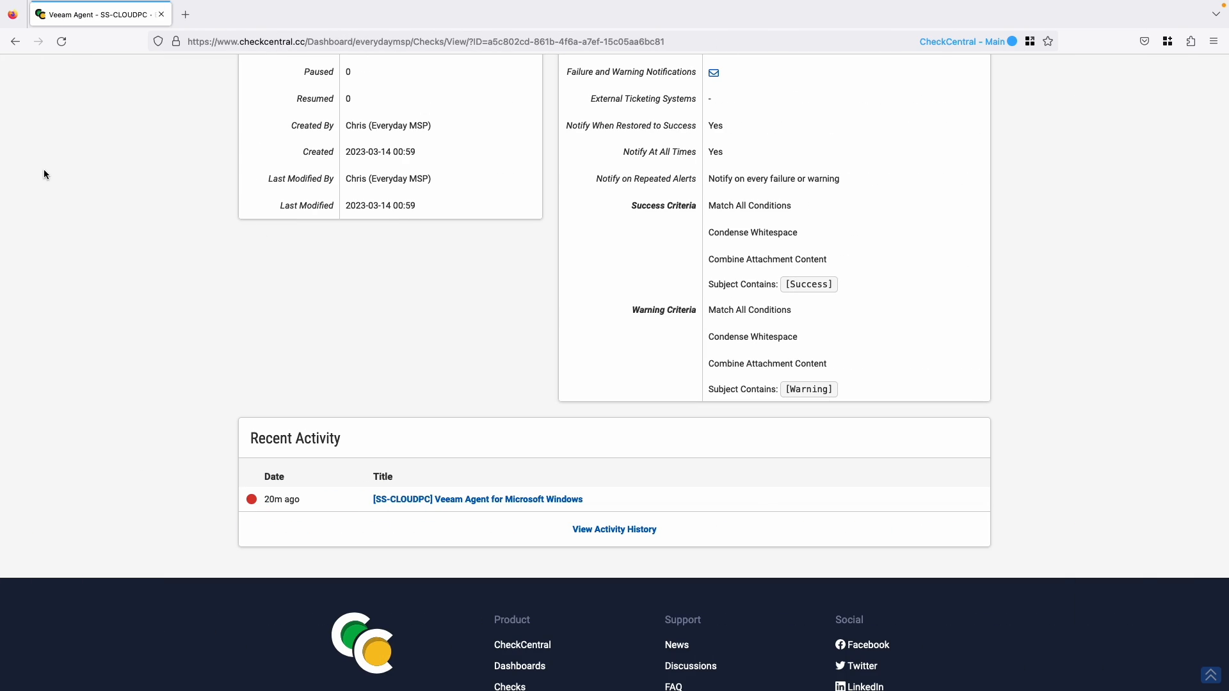
click(63, 40)
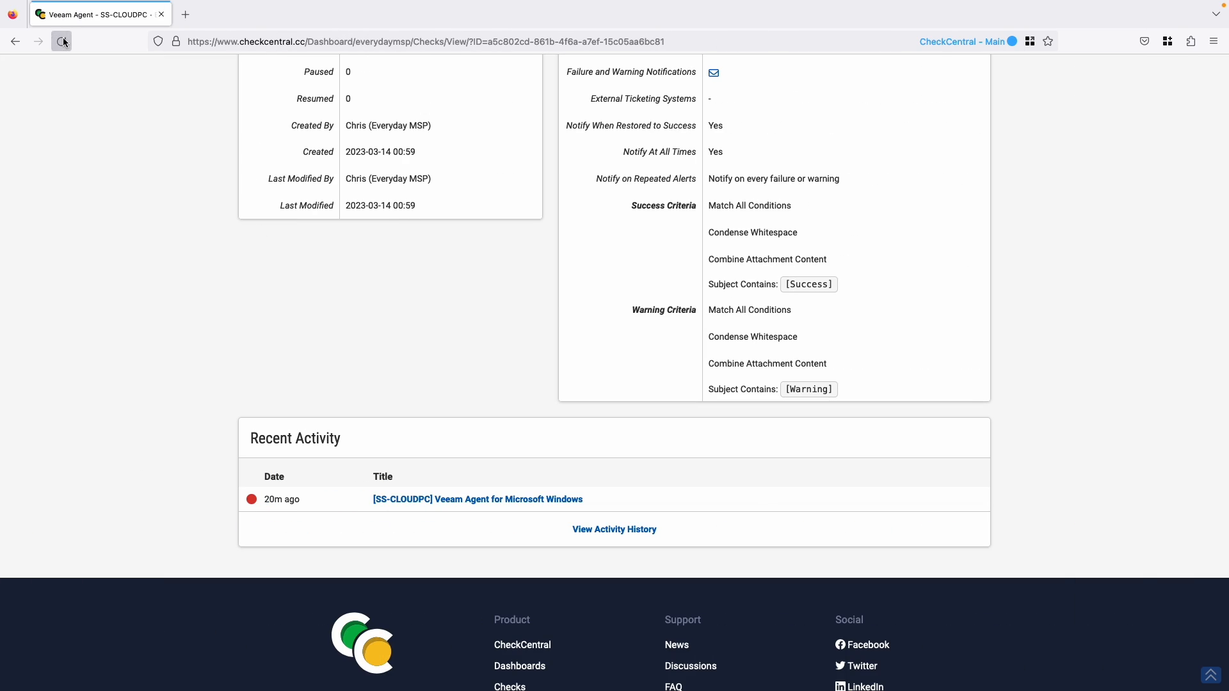